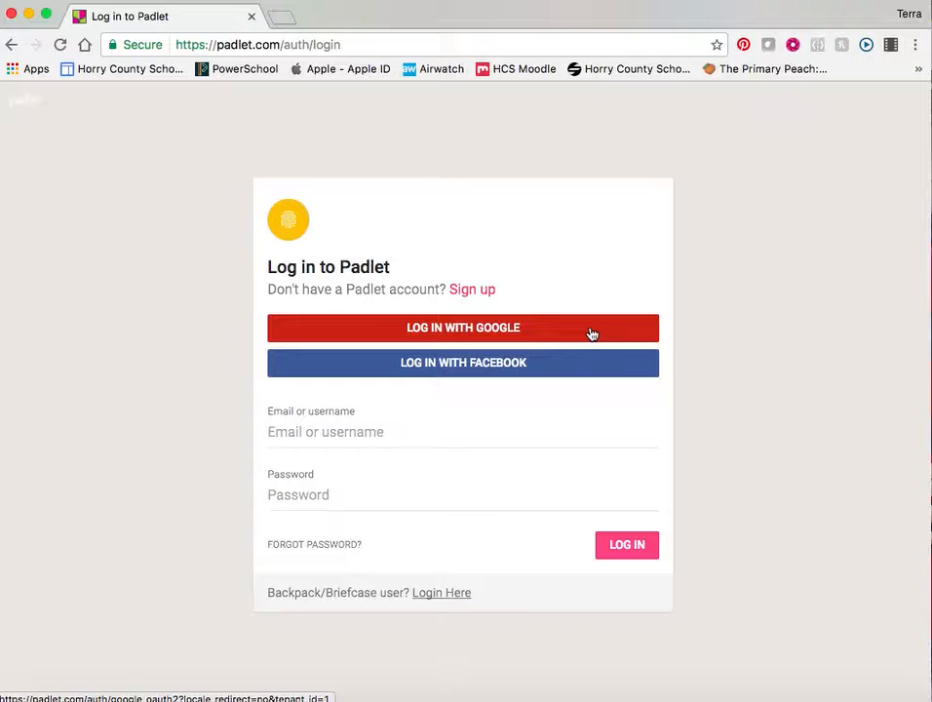
Step: Log in to Padlet with the Google account, allowing the requested offline access, and create a new padlet
{"action": "left_click", "coordinate": [591, 334]}
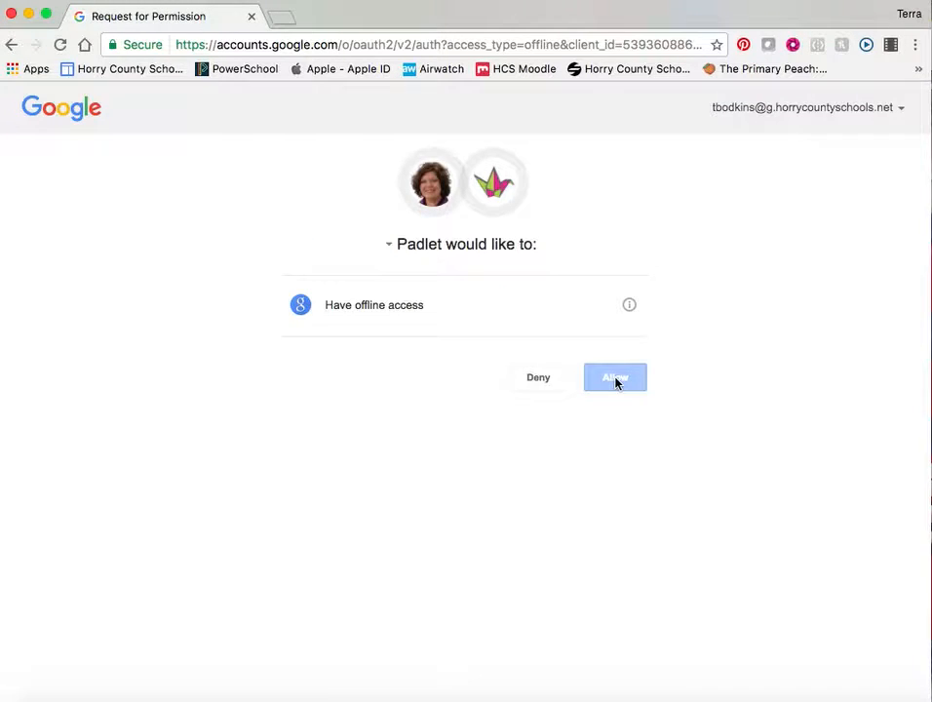
{"action": "left_click", "coordinate": [618, 380]}
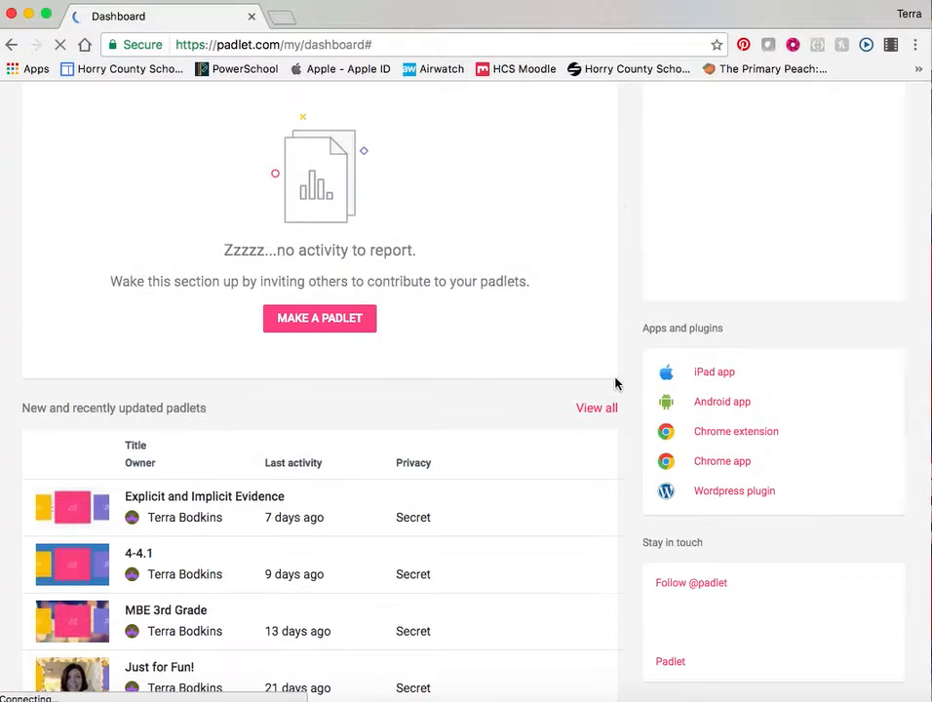
{"action": "scroll", "coordinate": [755, 317], "scroll_direction": "up", "scroll_amount": 5}
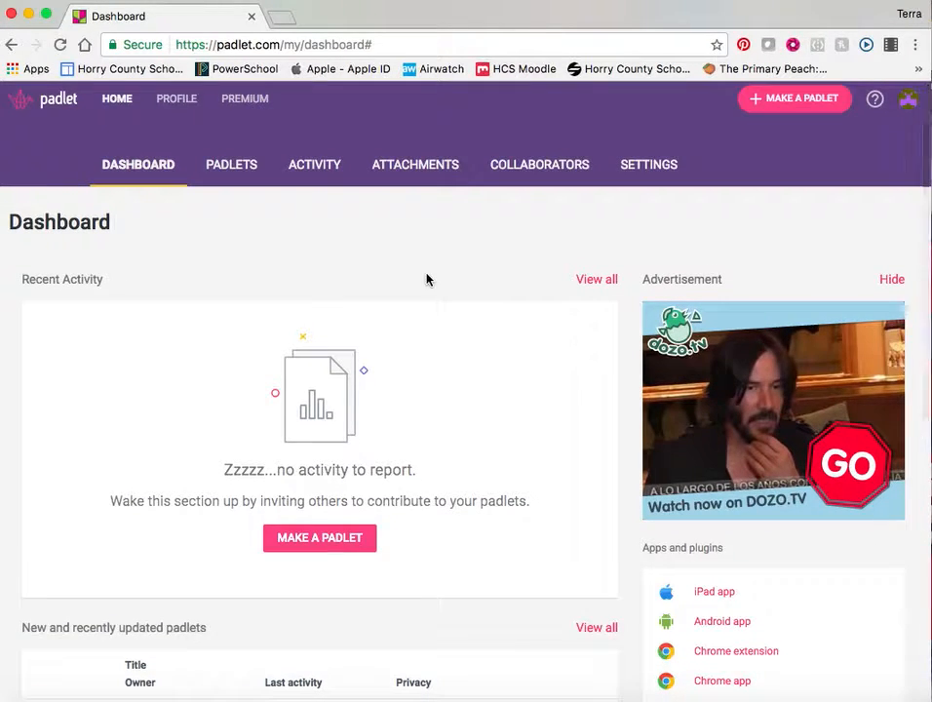
{"action": "left_click", "coordinate": [768, 98]}
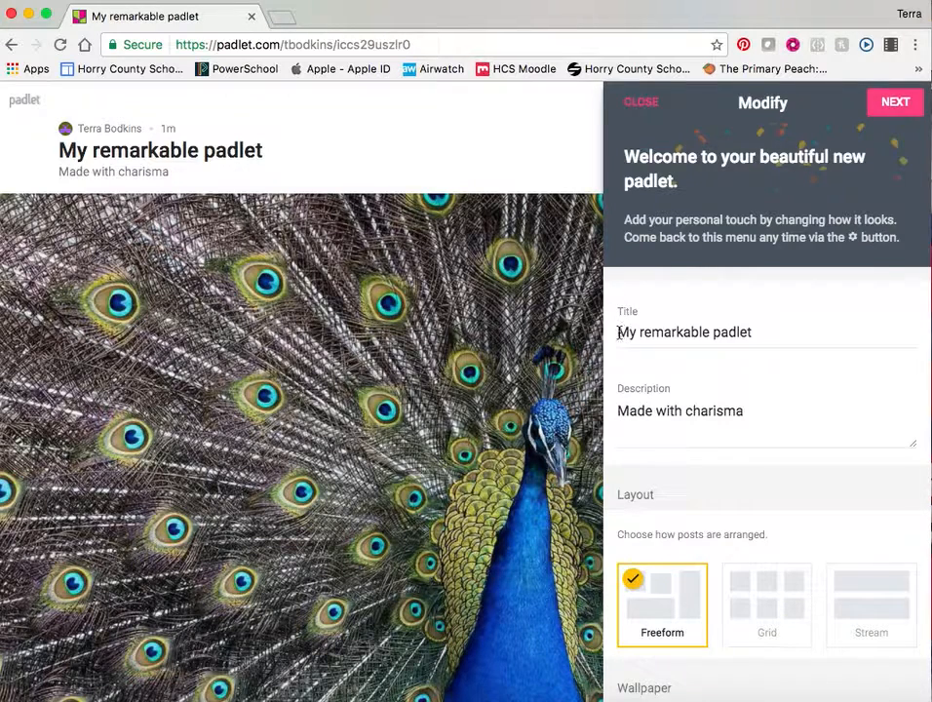
Step: Set the new padlet's title to "Title" and its description to "Description"
{"action": "left_click_drag", "start_coordinate": [618, 332], "coordinate": [778, 328]}
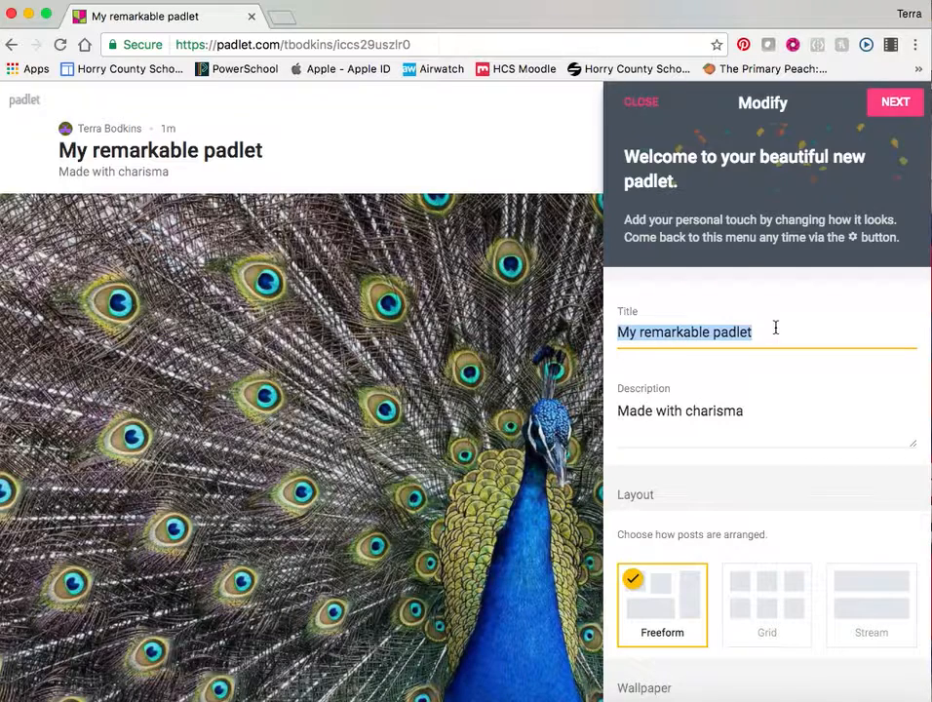
{"action": "type", "text": "Title"}
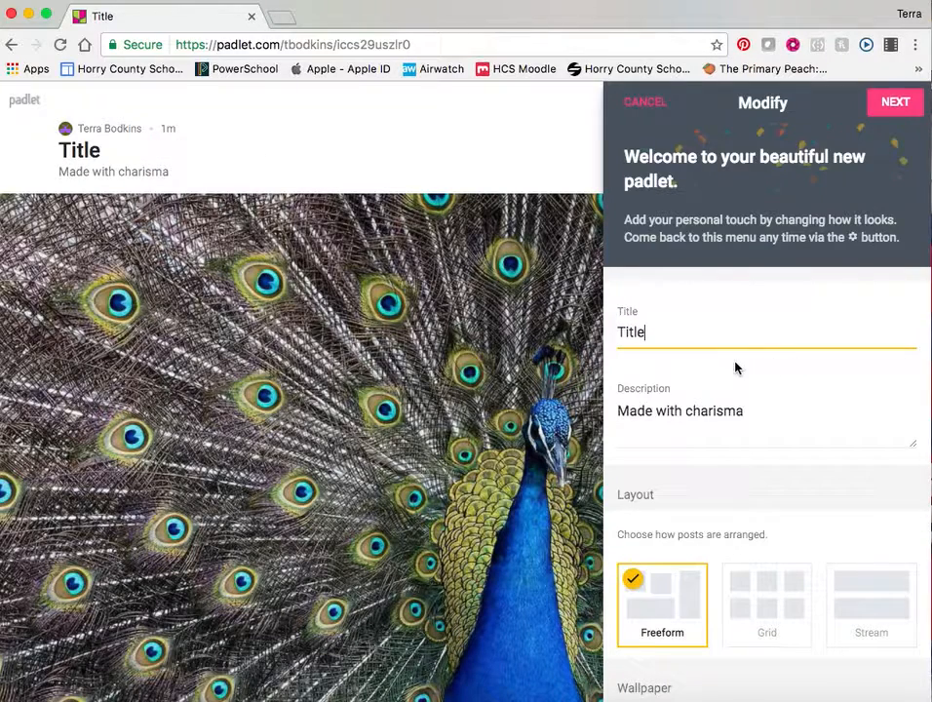
{"action": "left_click", "coordinate": [626, 414]}
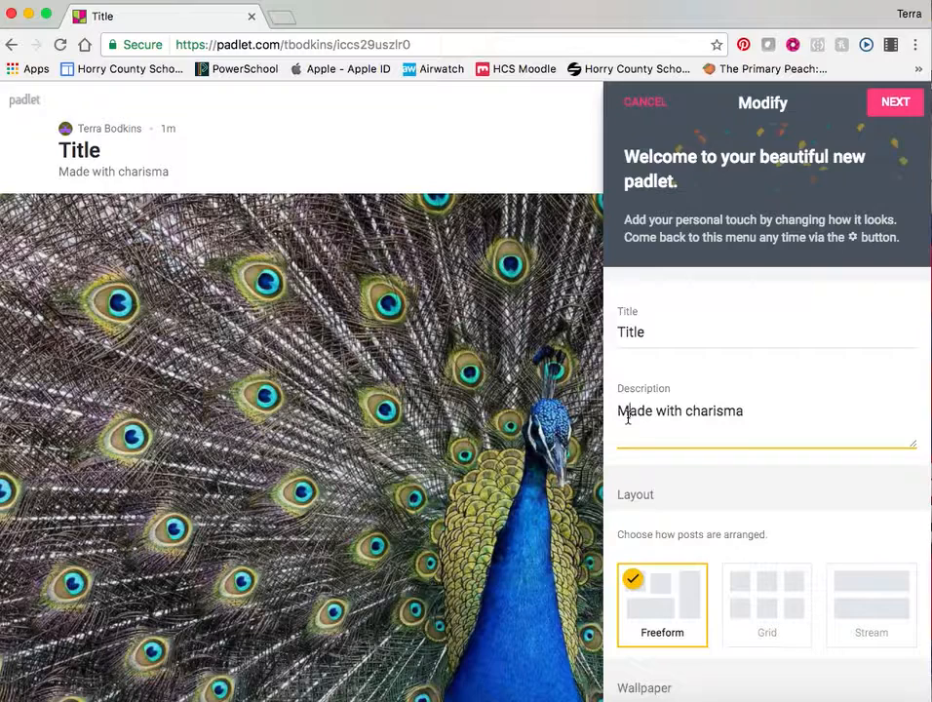
{"action": "left_click_drag", "start_coordinate": [628, 415], "coordinate": [746, 412]}
{"action": "key", "text": "BackSpace"}
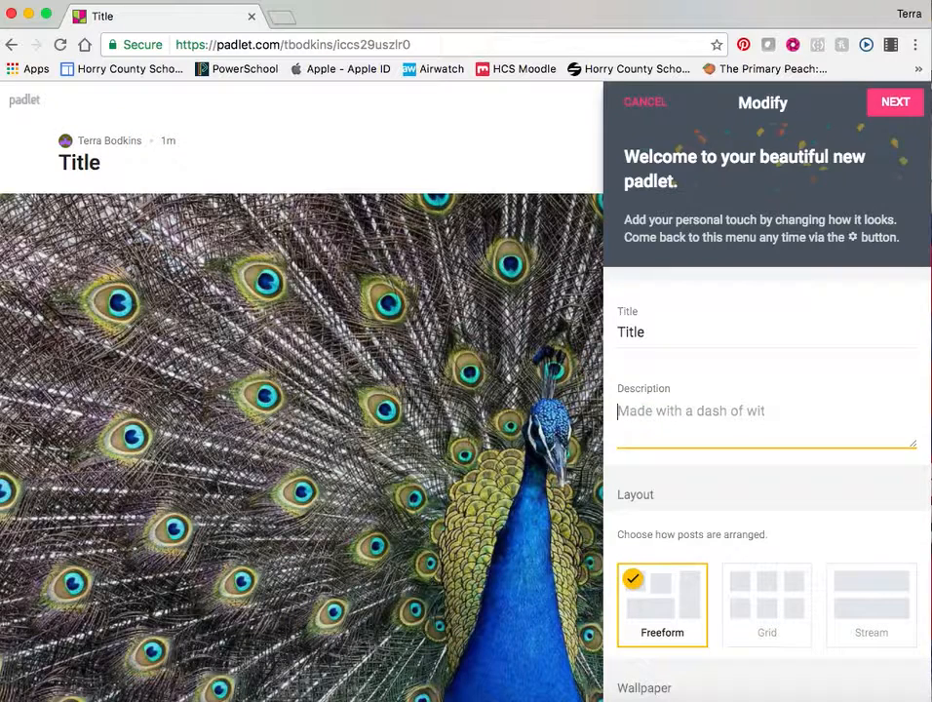
{"action": "type", "text": "Descriptio"}
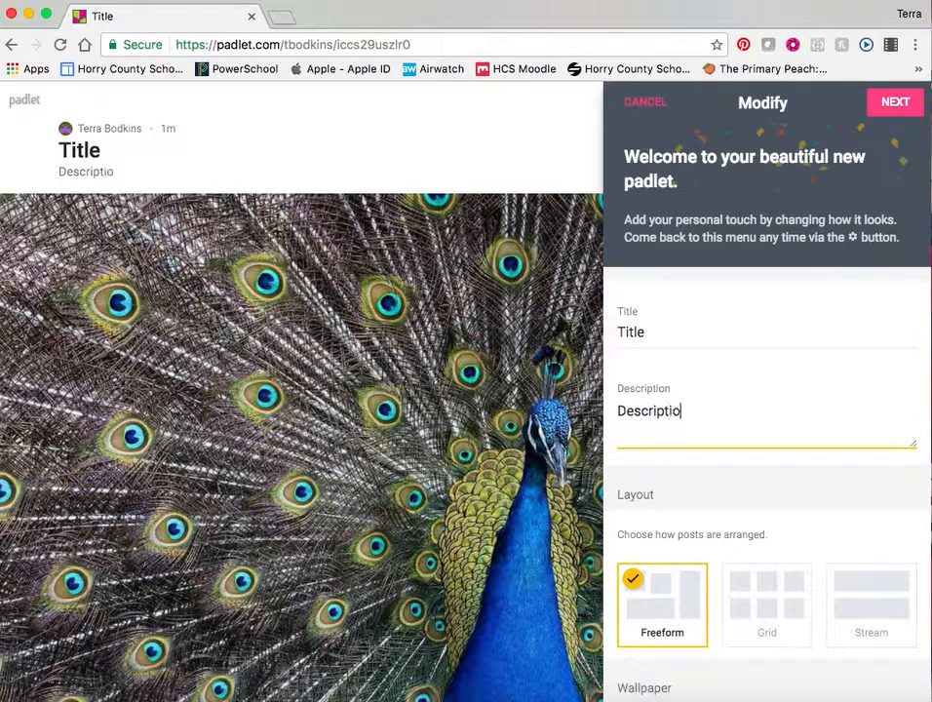
{"action": "type", "text": "n"}
Step: Arrange the padlet's posts in the Stream layout and apply the Clementine wallpaper
{"action": "scroll", "coordinate": [728, 431], "scroll_direction": "down", "scroll_amount": 5}
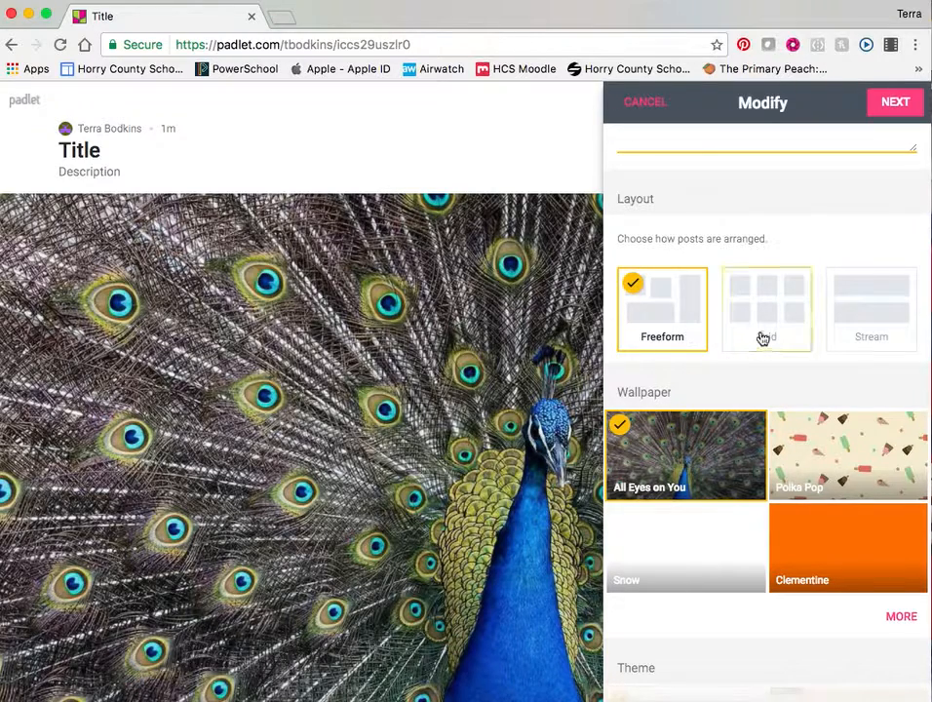
{"action": "left_click", "coordinate": [859, 329]}
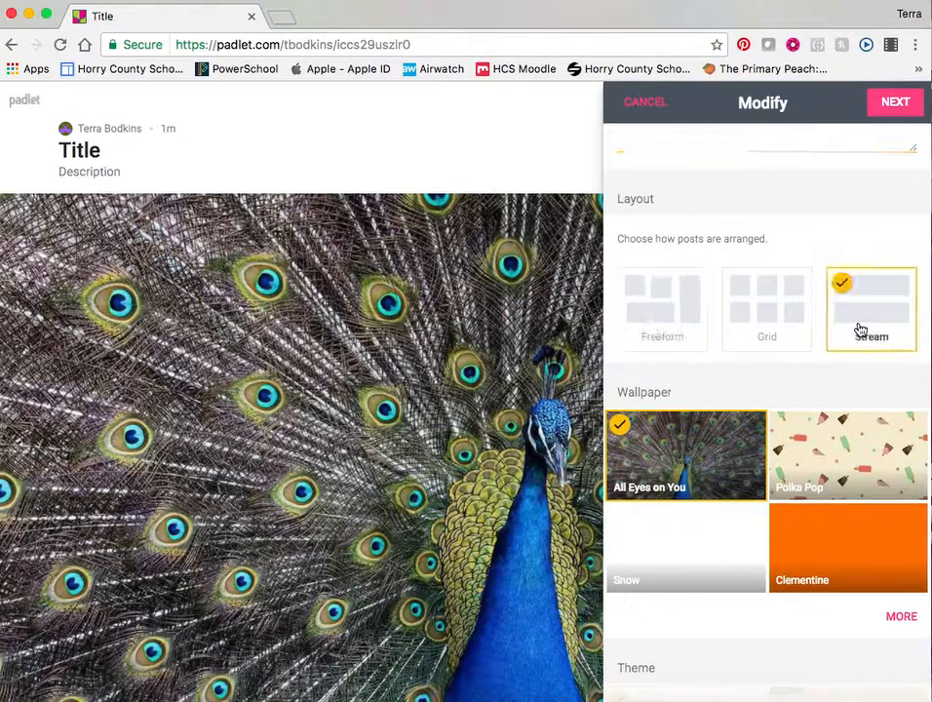
{"action": "scroll", "coordinate": [772, 402], "scroll_direction": "down", "scroll_amount": 5}
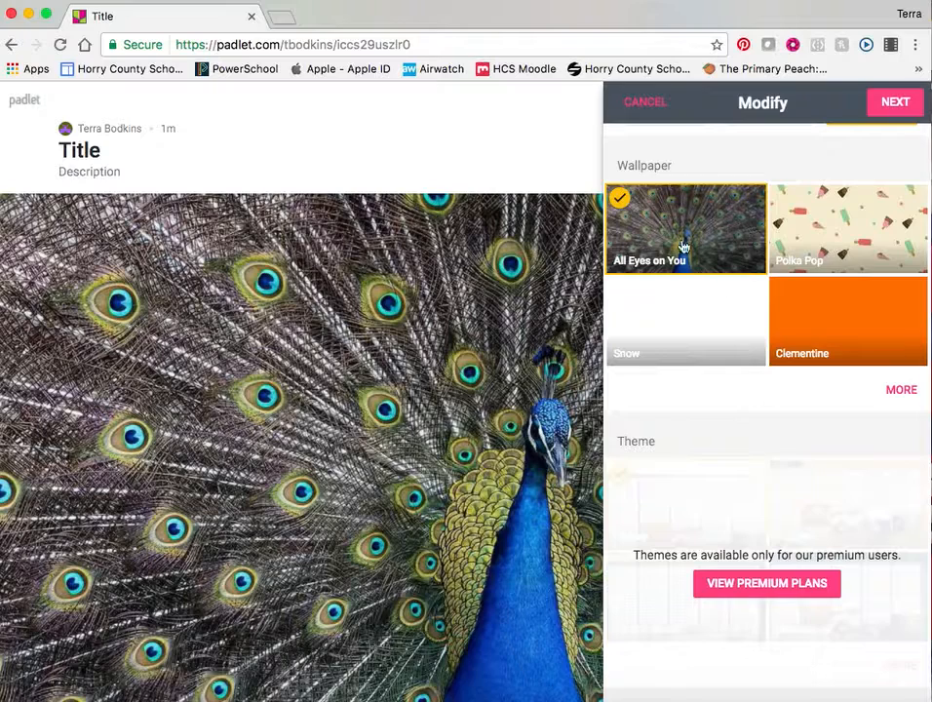
{"action": "left_click", "coordinate": [828, 343]}
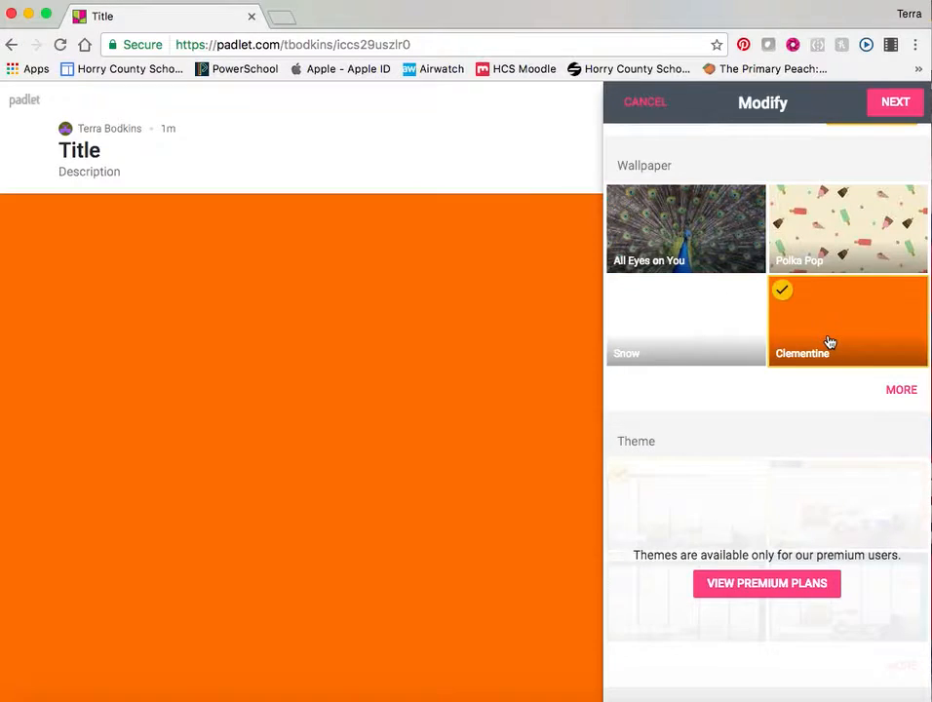
Step: Look through the full wallpaper gallery and return to the padlet's modify settings
{"action": "left_click", "coordinate": [899, 389]}
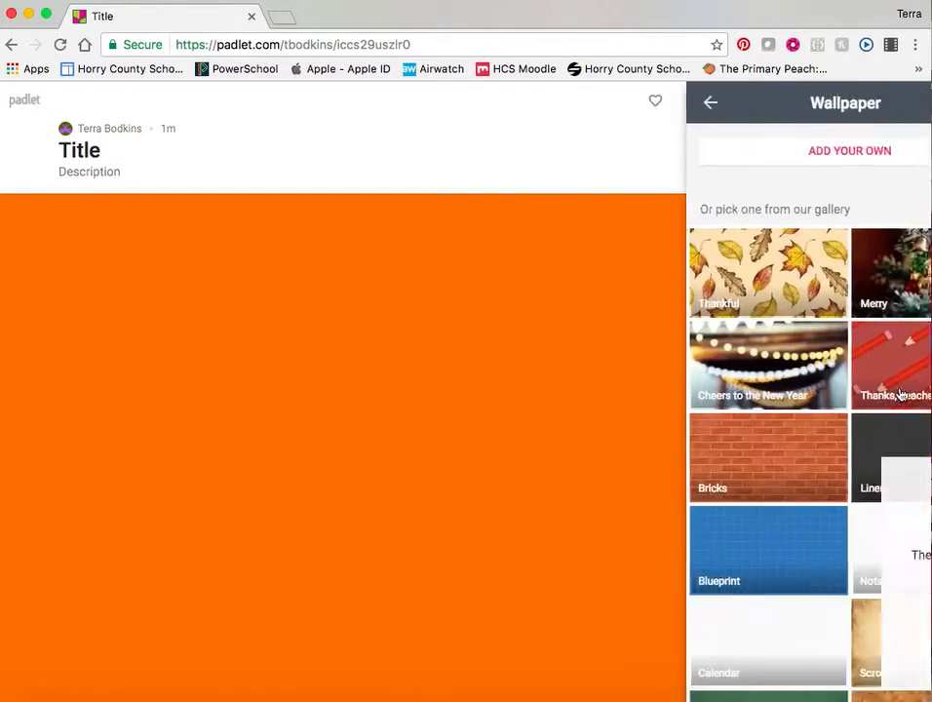
{"action": "scroll", "coordinate": [820, 509], "scroll_direction": "down", "scroll_amount": 10}
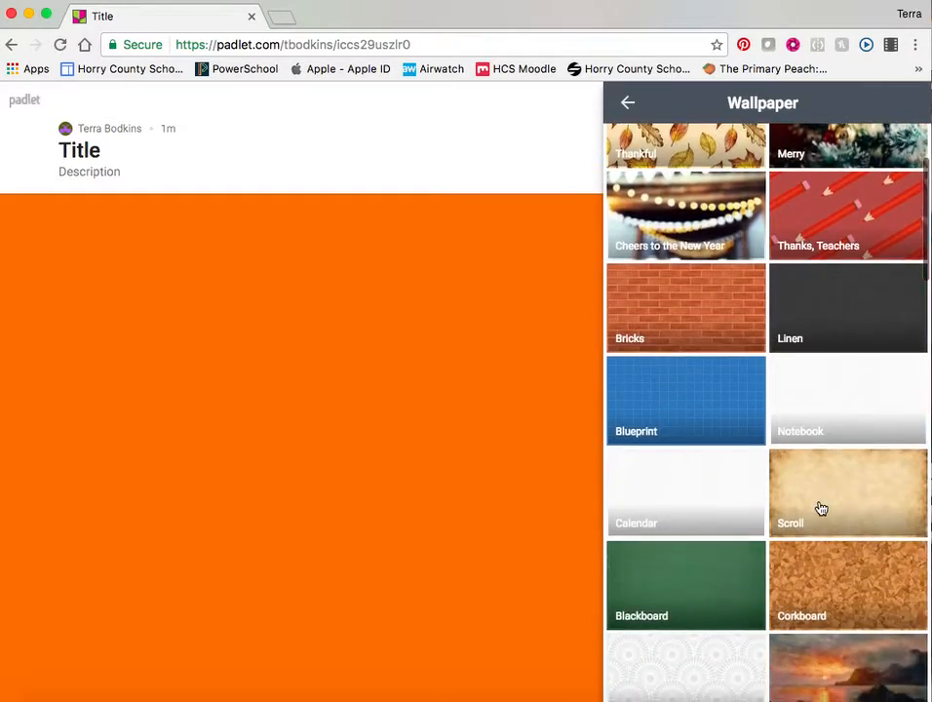
{"action": "scroll", "coordinate": [821, 509], "scroll_direction": "down", "scroll_amount": 15}
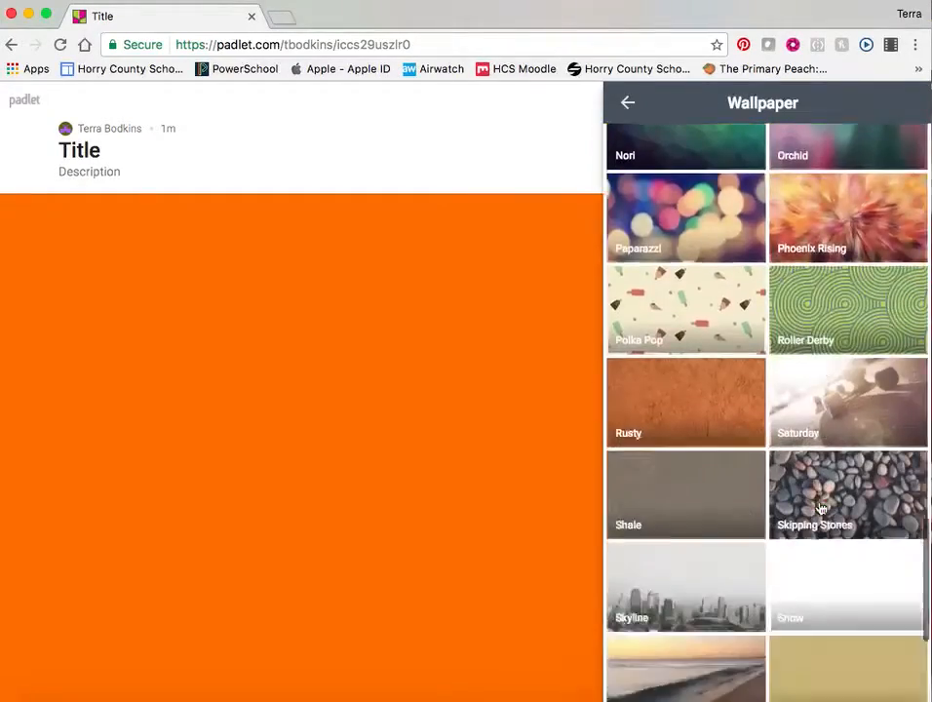
{"action": "scroll", "coordinate": [821, 509], "scroll_direction": "up", "scroll_amount": 5}
{"action": "scroll", "coordinate": [821, 509], "scroll_direction": "up", "scroll_amount": 15}
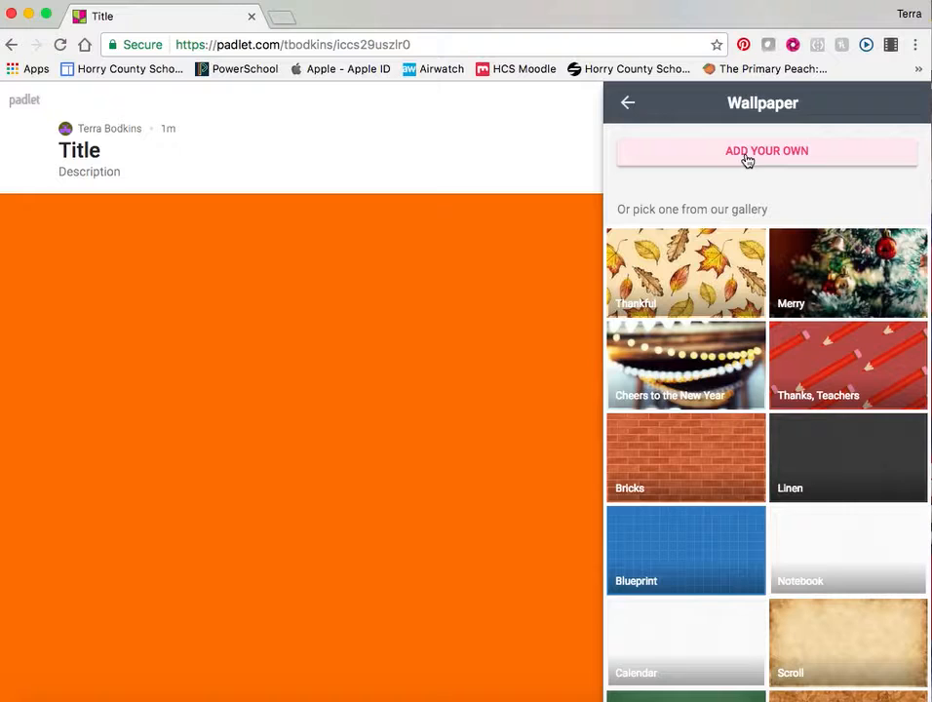
{"action": "left_click", "coordinate": [626, 103]}
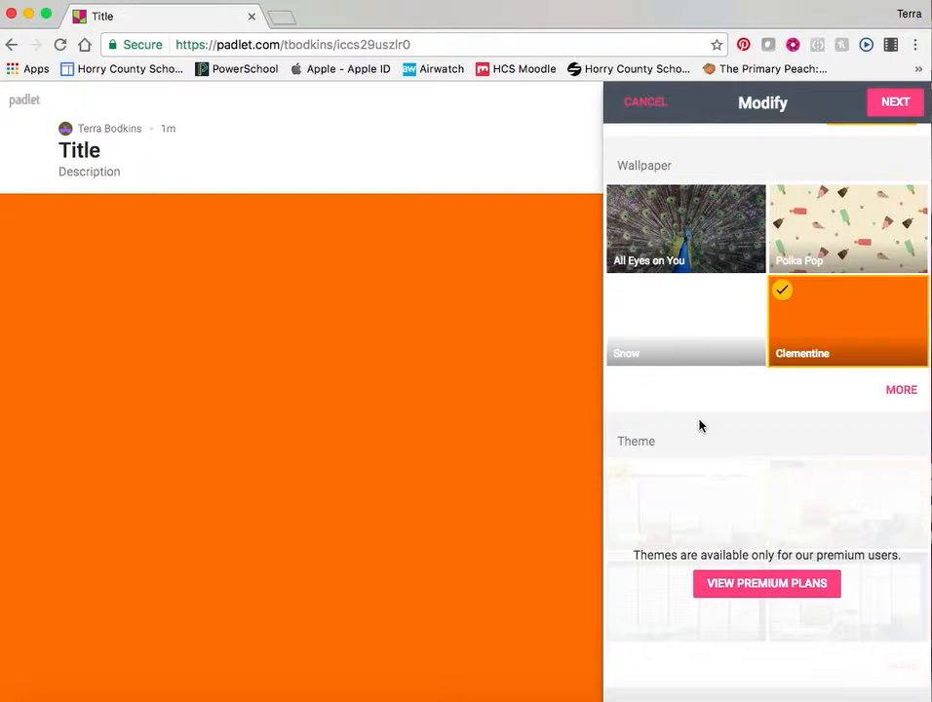
Step: Choose the house with the red roof as the padlet's icon
{"action": "scroll", "coordinate": [706, 458], "scroll_direction": "down", "scroll_amount": 3}
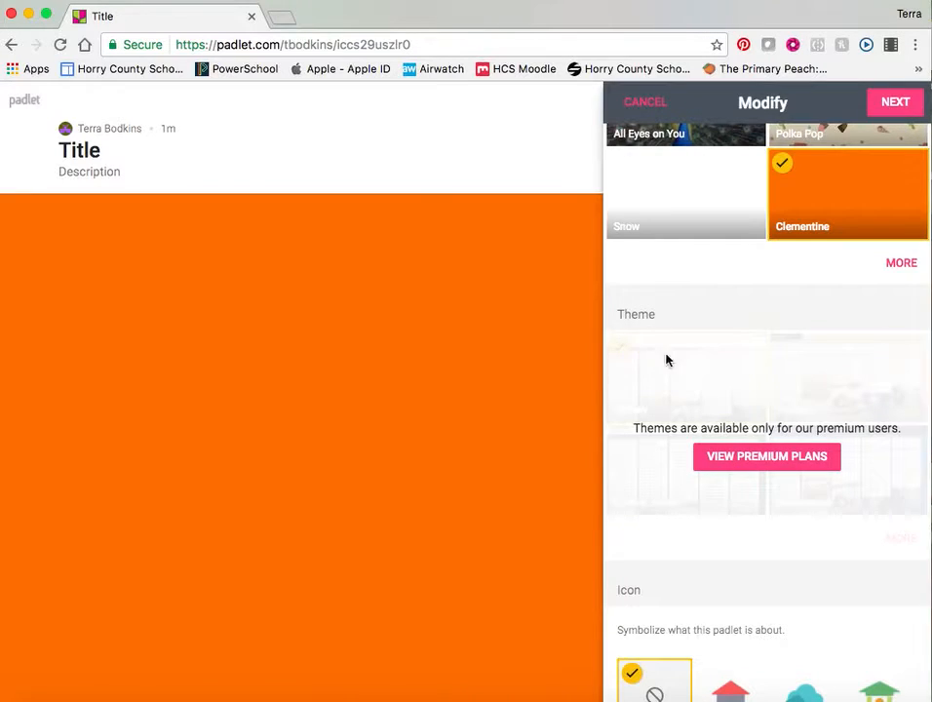
{"action": "scroll", "coordinate": [751, 480], "scroll_direction": "down", "scroll_amount": 5}
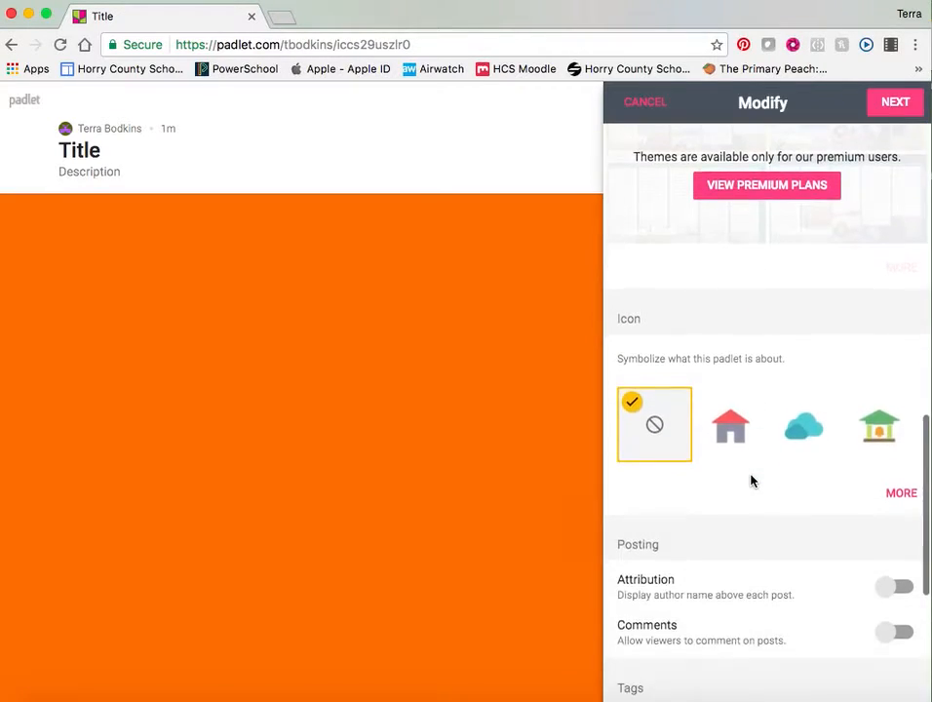
{"action": "scroll", "coordinate": [751, 481], "scroll_direction": "down", "scroll_amount": 2}
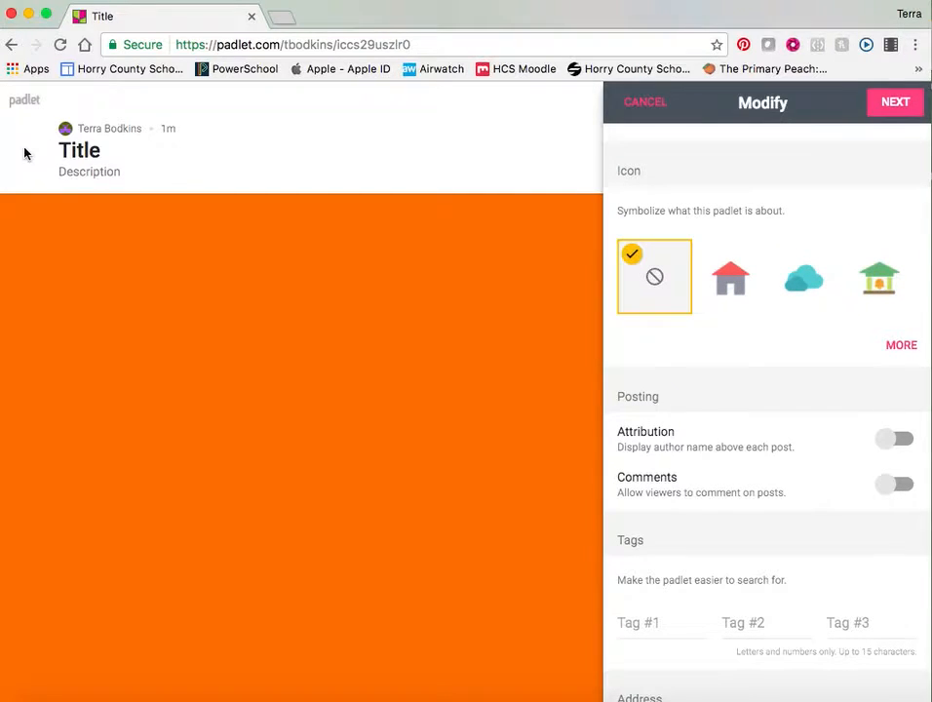
{"action": "left_click", "coordinate": [729, 280]}
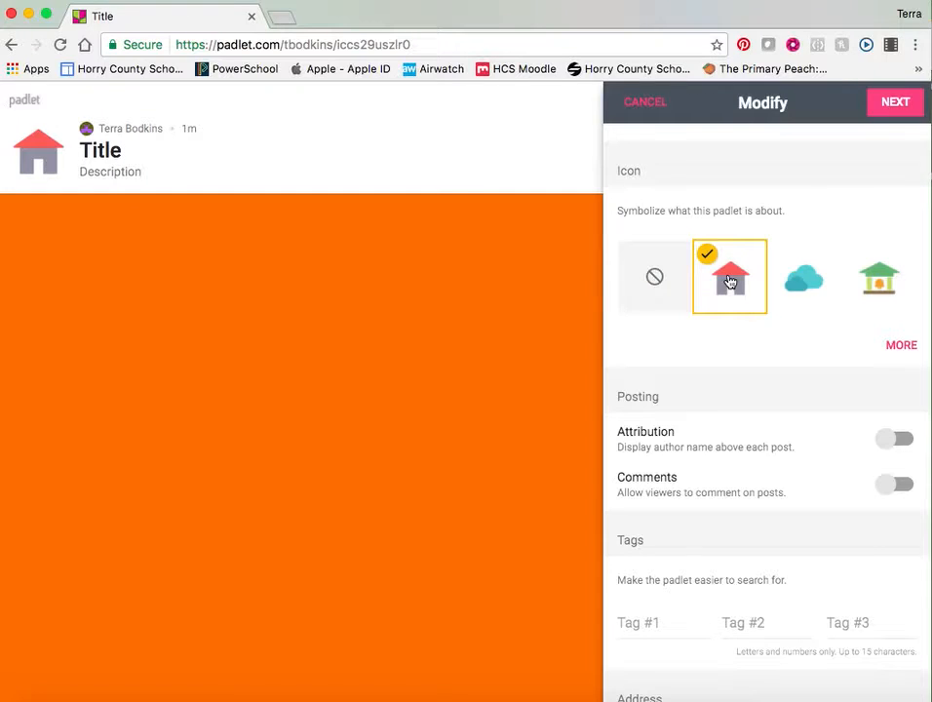
Step: Replace the ending of the padlet's web address with "custom" and continue to the people and privacy settings
{"action": "scroll", "coordinate": [730, 280], "scroll_direction": "down", "scroll_amount": 5}
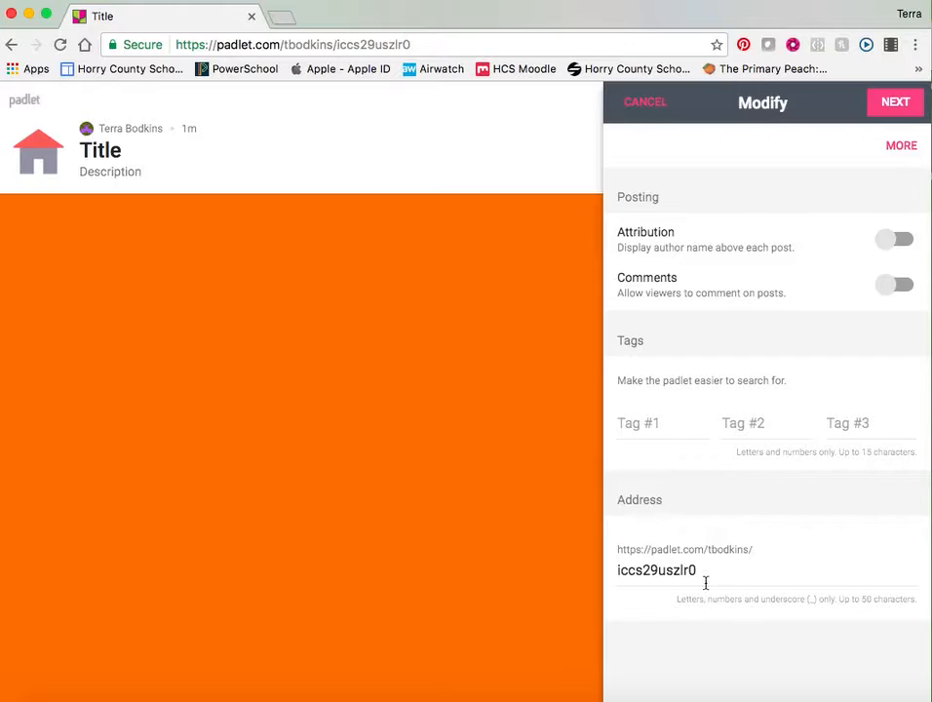
{"action": "left_click_drag", "start_coordinate": [704, 573], "coordinate": [593, 576]}
{"action": "type", "text": "custom"}
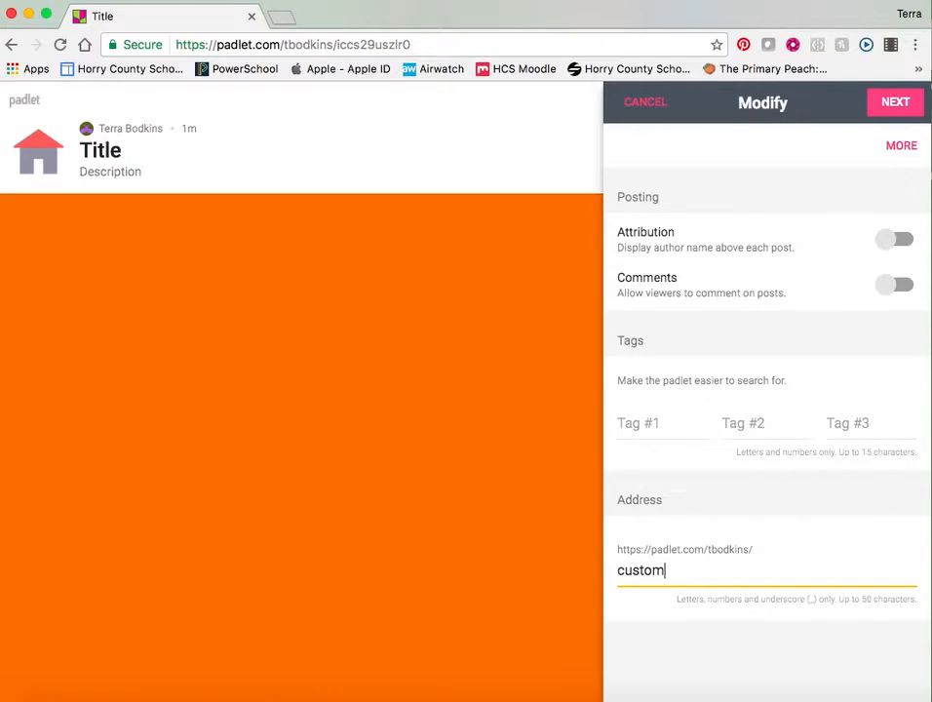
{"action": "left_click", "coordinate": [895, 105]}
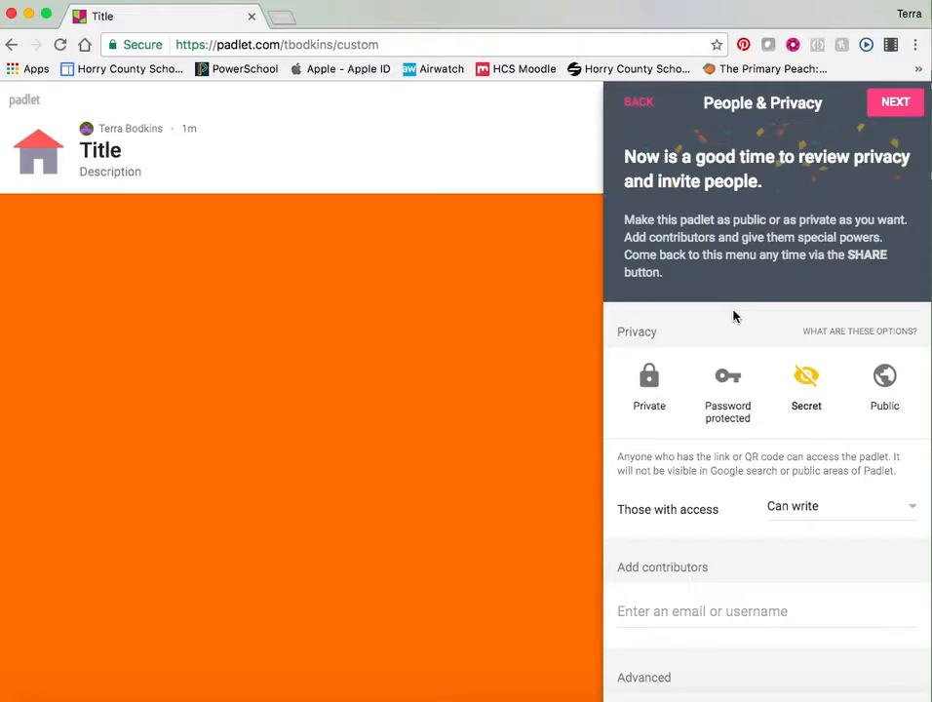
Step: Try the Private and Password protected privacy options and set the padlet back to Secret
{"action": "scroll", "coordinate": [733, 315], "scroll_direction": "down", "scroll_amount": 3}
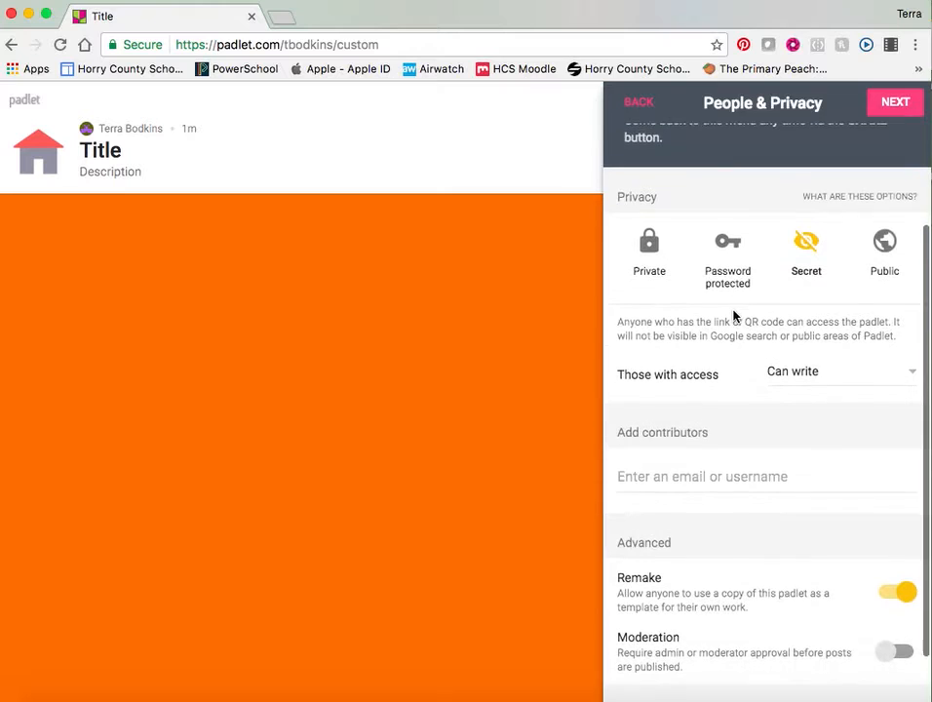
{"action": "left_click", "coordinate": [649, 251]}
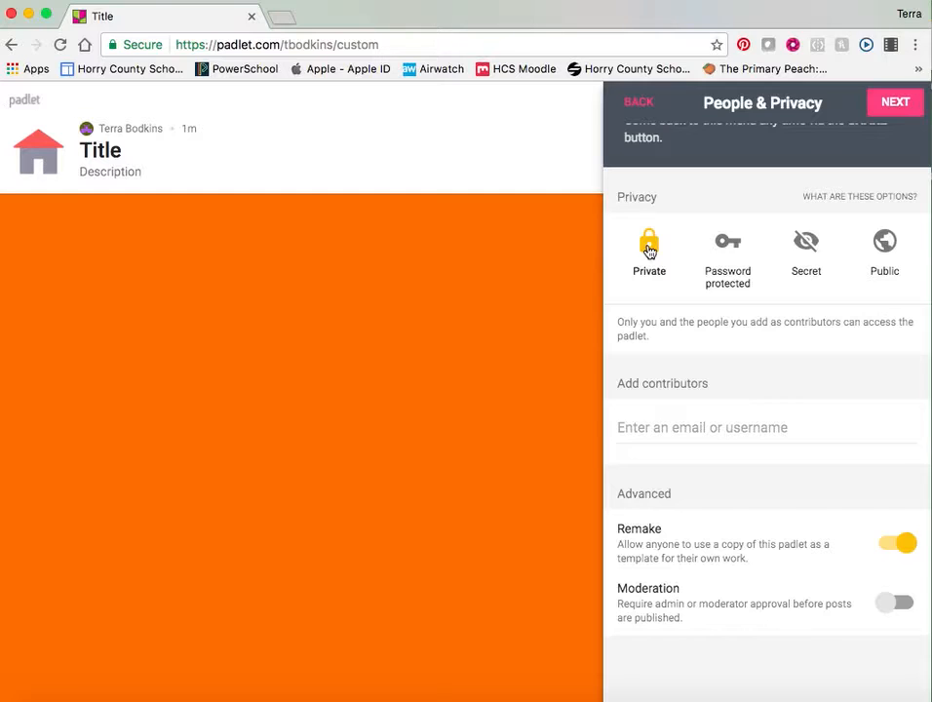
{"action": "left_click", "coordinate": [717, 256]}
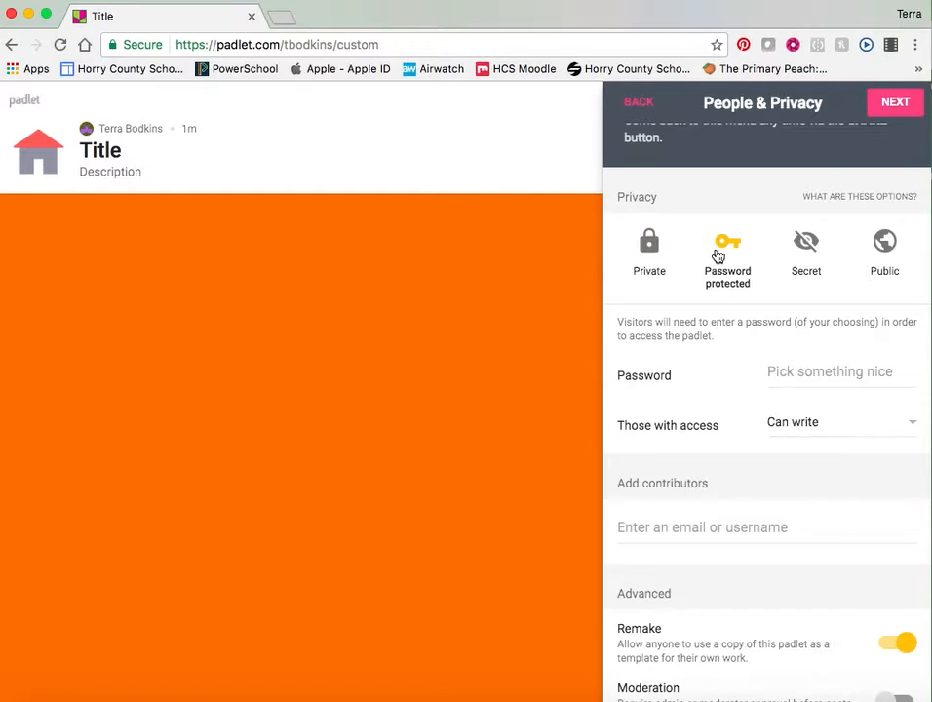
{"action": "left_click", "coordinate": [801, 250]}
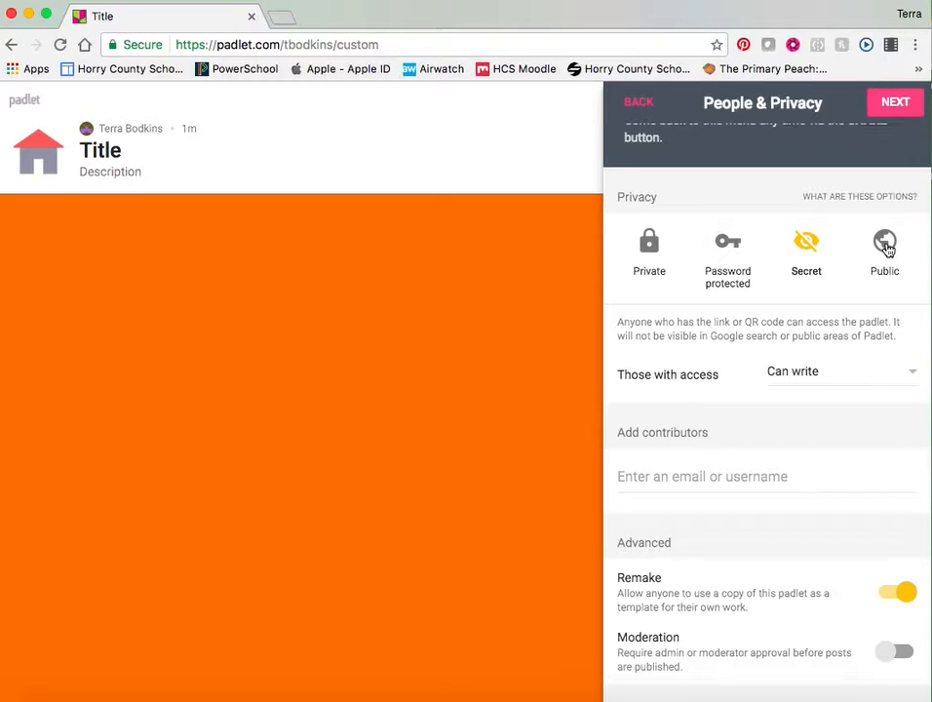
Step: Accept the people and privacy settings and finish the setup to start posting on the padlet
{"action": "scroll", "coordinate": [817, 422], "scroll_direction": "down", "scroll_amount": 1}
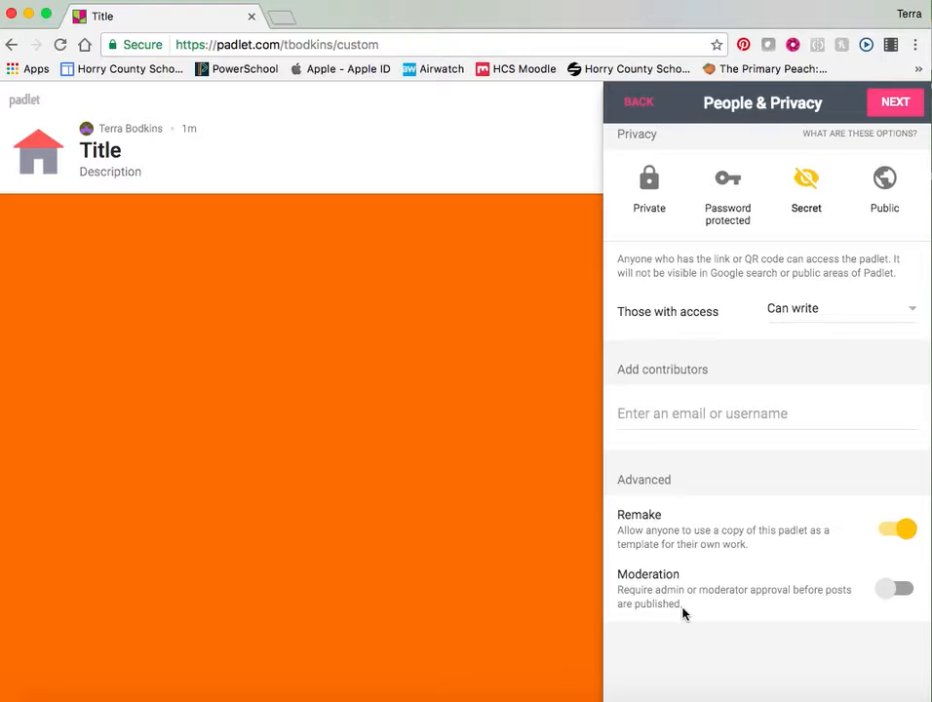
{"action": "left_click", "coordinate": [886, 115]}
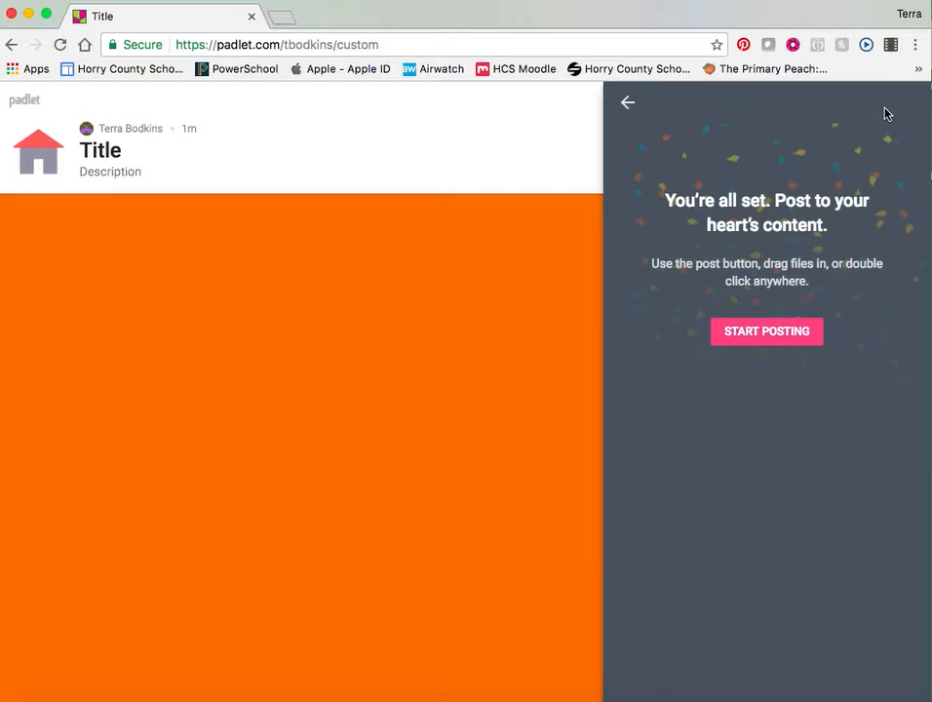
{"action": "left_click", "coordinate": [748, 333]}
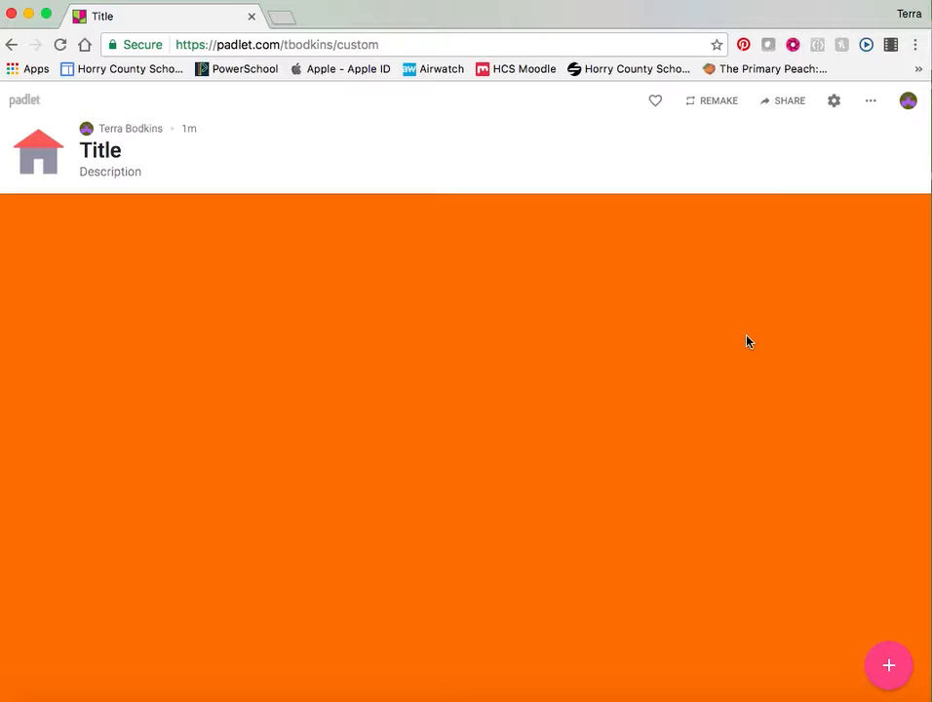
Step: Open the padlet's sharing settings and review its mobile, share and export options
{"action": "left_click", "coordinate": [785, 103]}
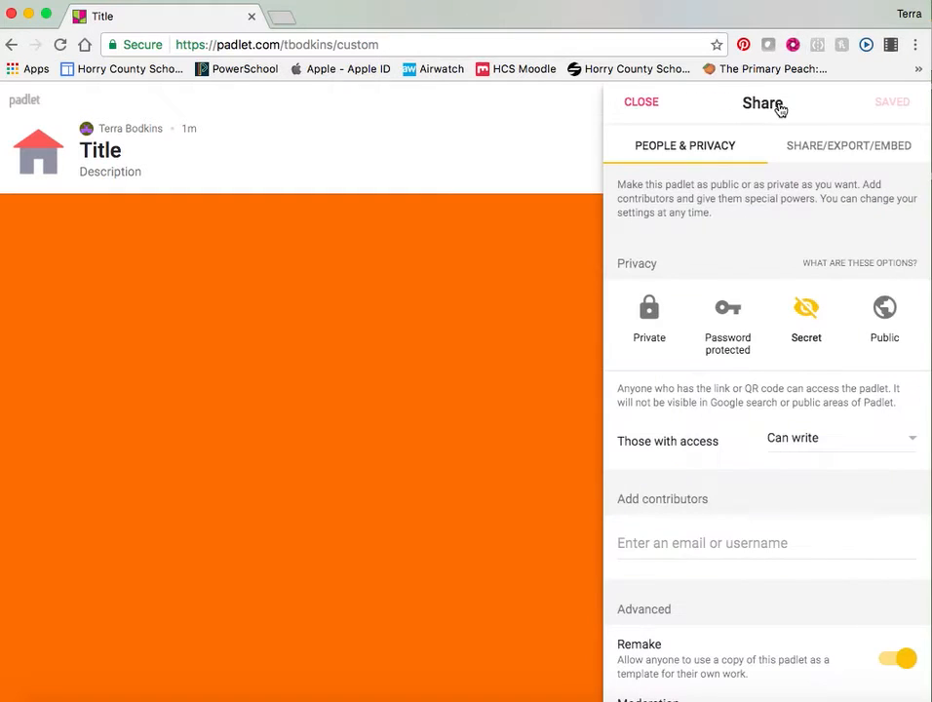
{"action": "left_click", "coordinate": [819, 153]}
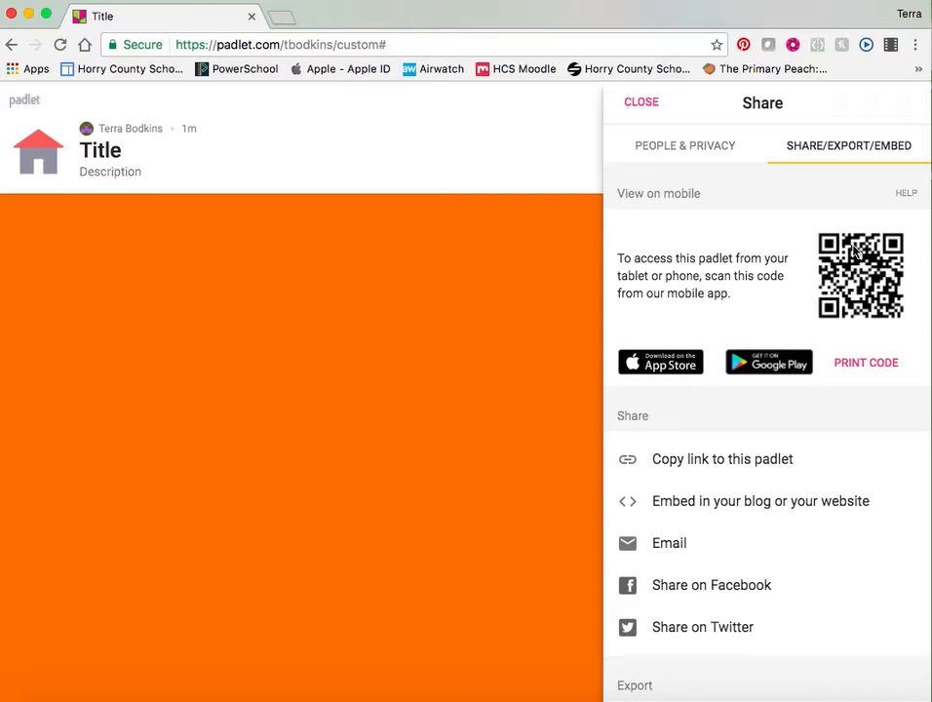
{"action": "scroll", "coordinate": [854, 251], "scroll_direction": "down", "scroll_amount": 5}
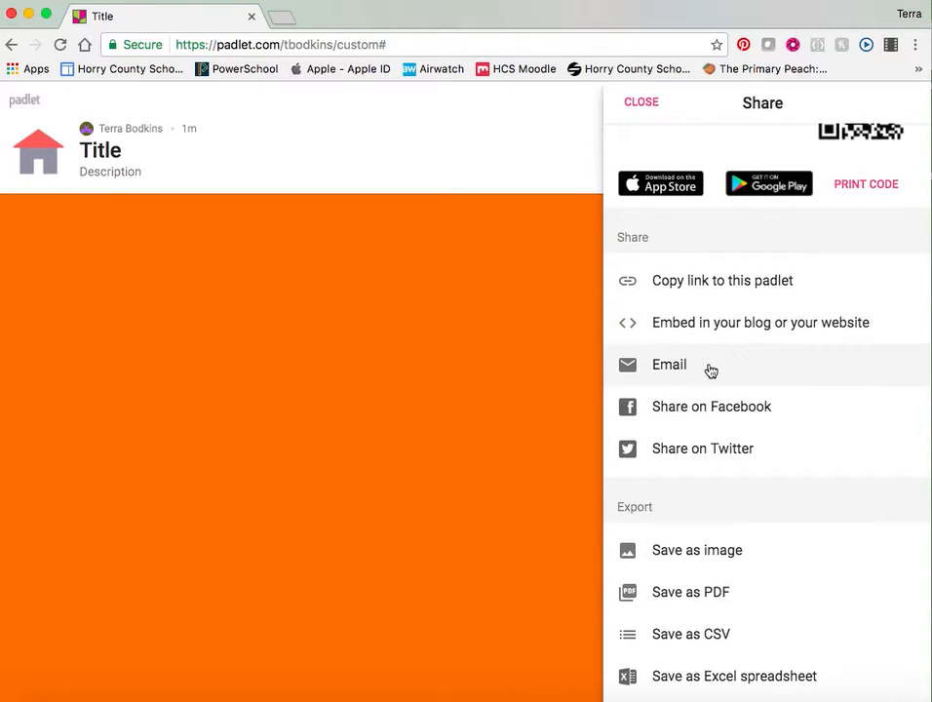
Step: Review the remaining export options in the sharing settings and close them to return to the padlet
{"action": "scroll", "coordinate": [768, 545], "scroll_direction": "down", "scroll_amount": 3}
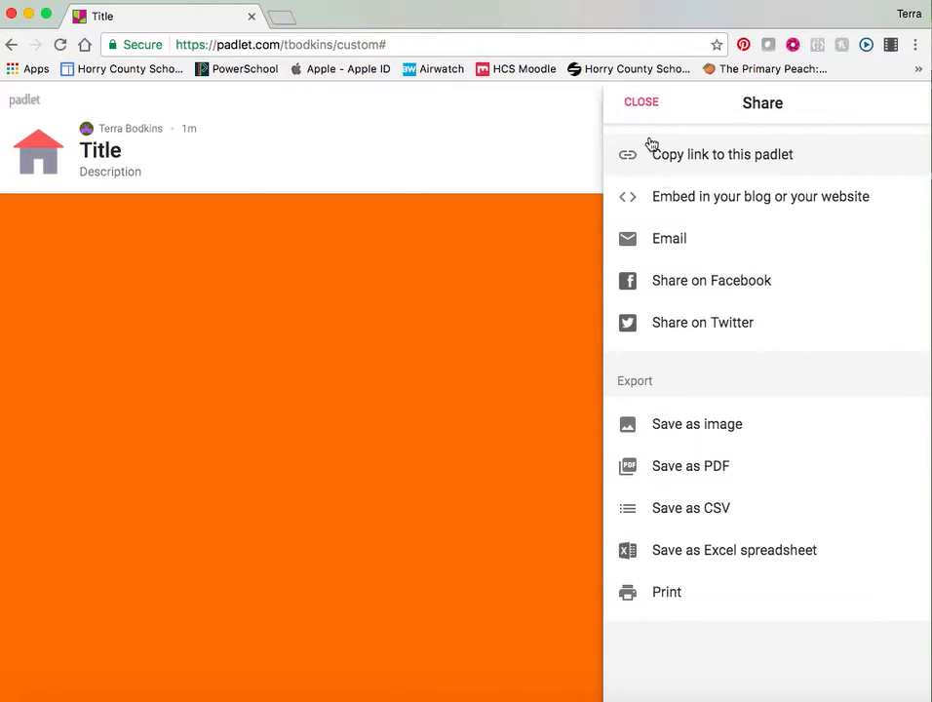
{"action": "left_click", "coordinate": [639, 103]}
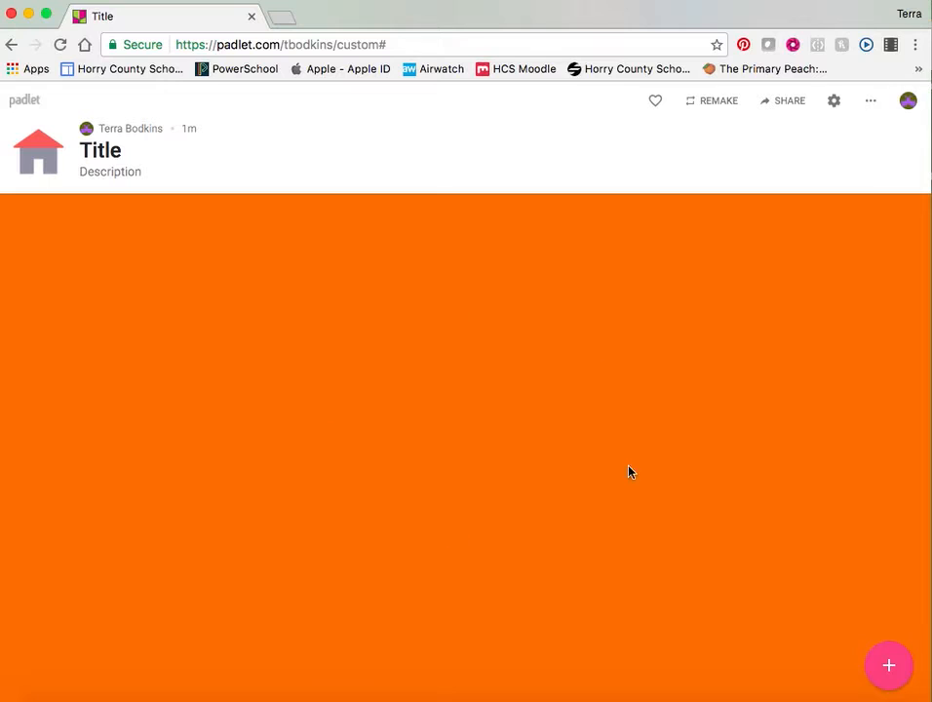
Step: Add a new post to the padlet with the title "Input their response here" and the body text "and/or here"
{"action": "left_click", "coordinate": [900, 684]}
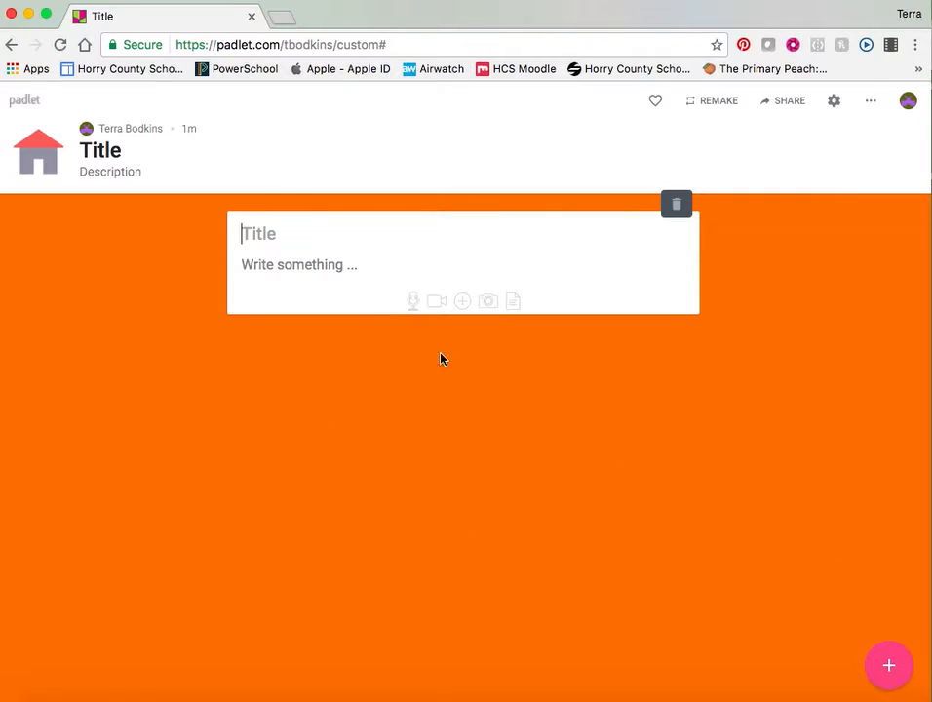
{"action": "type", "text": "Input their "}
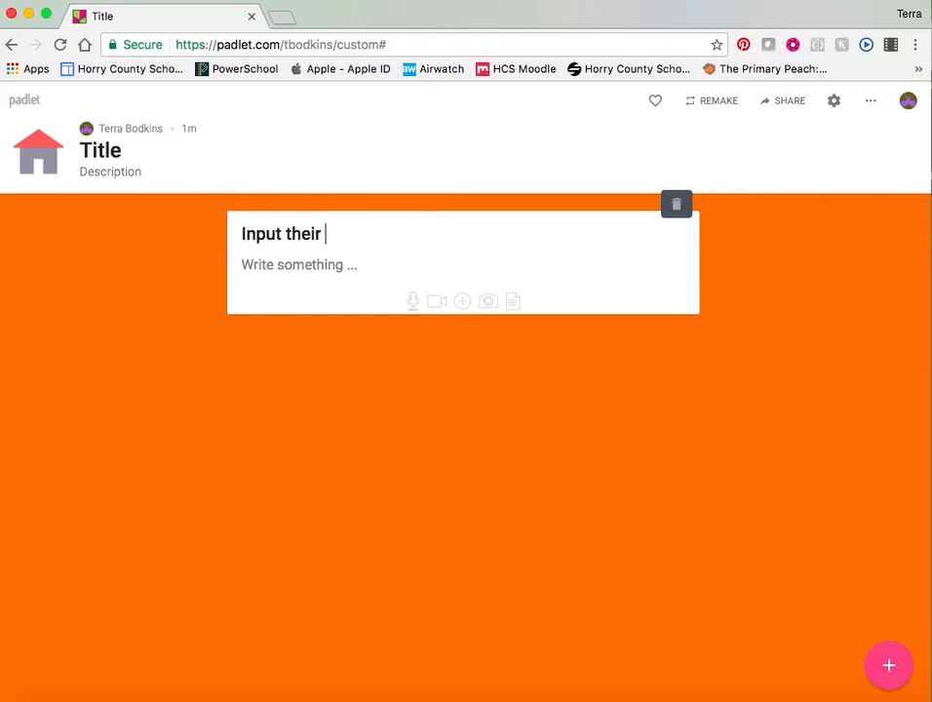
{"action": "type", "text": "response "}
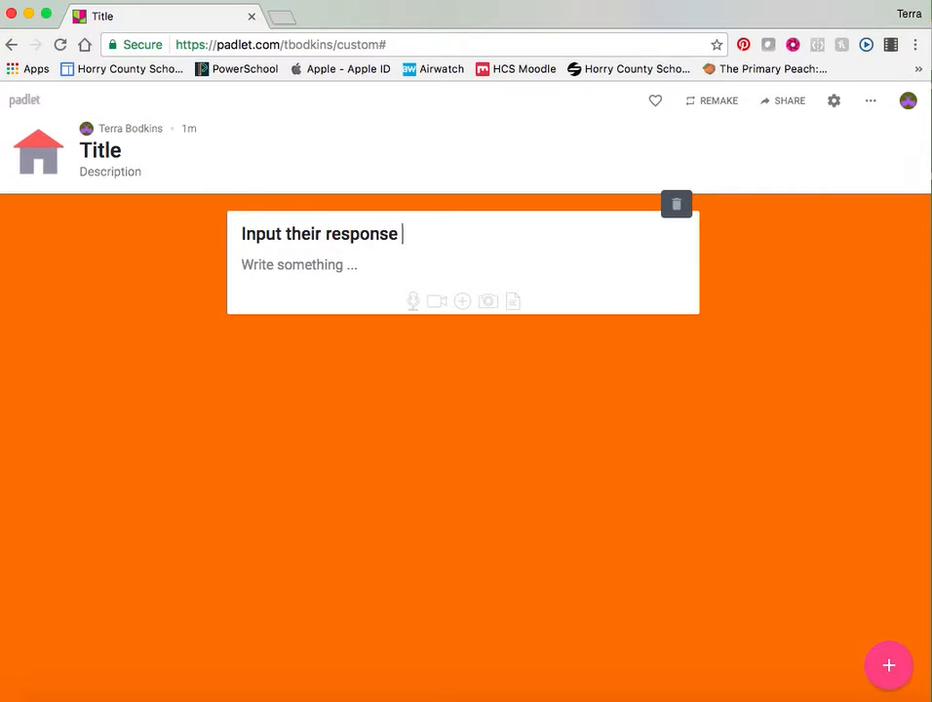
{"action": "type", "text": "here"}
{"action": "left_click", "coordinate": [260, 263]}
{"action": "type", "text": "and/"}
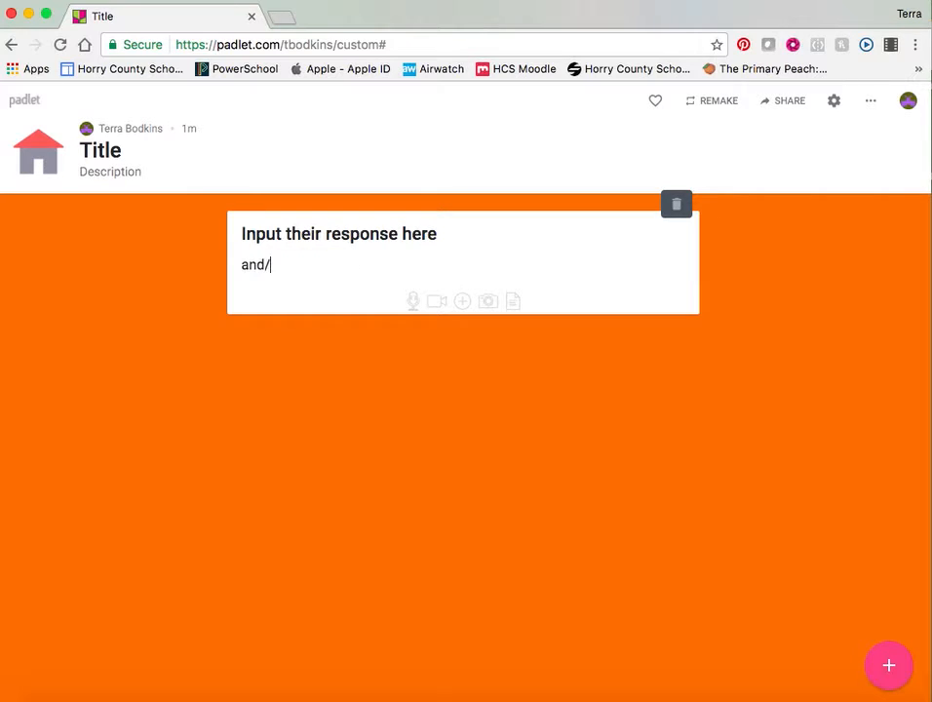
{"action": "type", "text": "or here"}
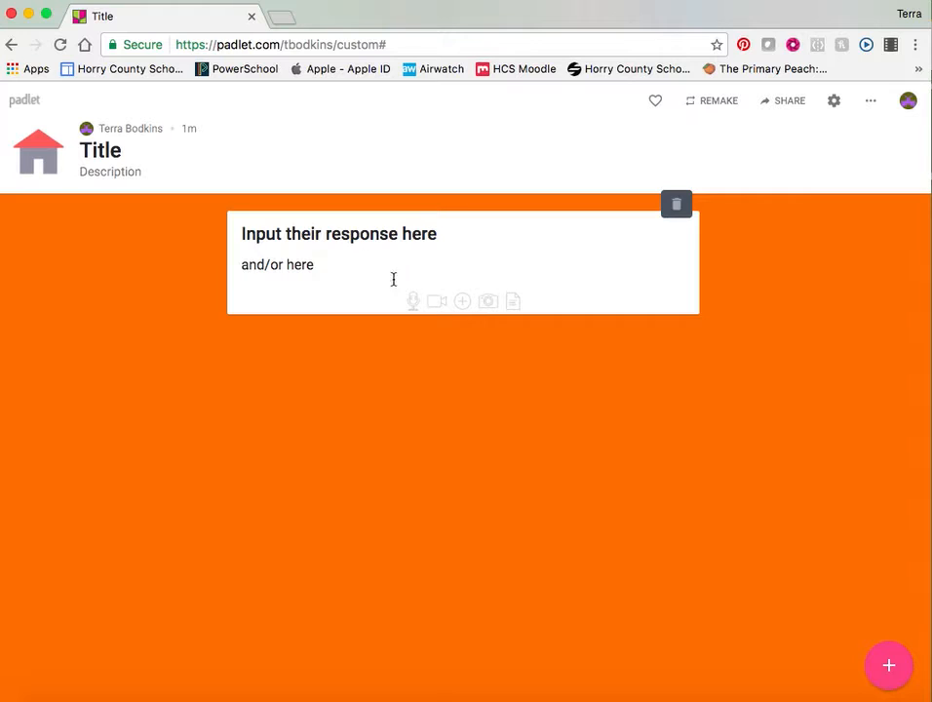